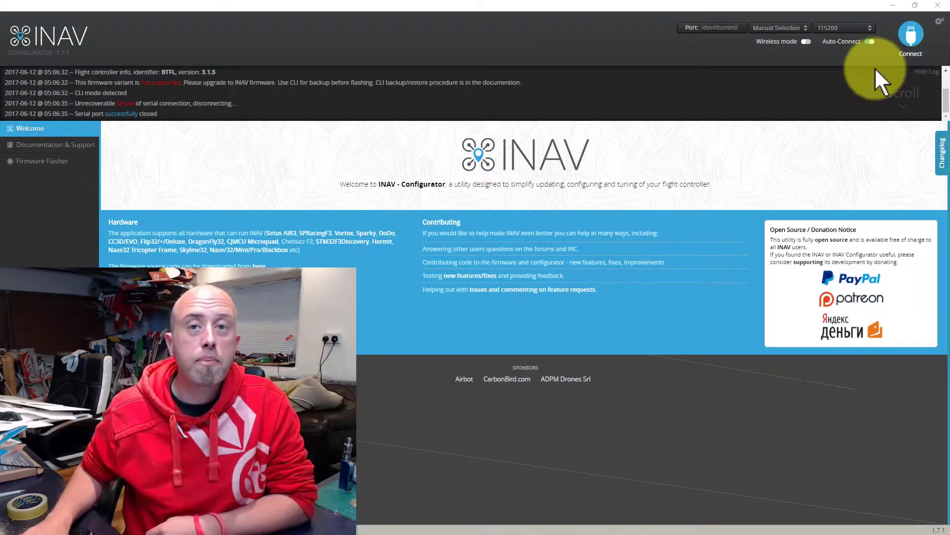
- Move the configurator aside and maximize Chrome on its downloads list filtered by 'fixer'
{"action": "left_click", "coordinate": [372, 5]}
{"action": "left_click_drag", "start_coordinate": [367, 6], "coordinate": [948, 112]}
{"action": "left_click", "coordinate": [567, 46]}
{"action": "double_click", "coordinate": [562, 38]}
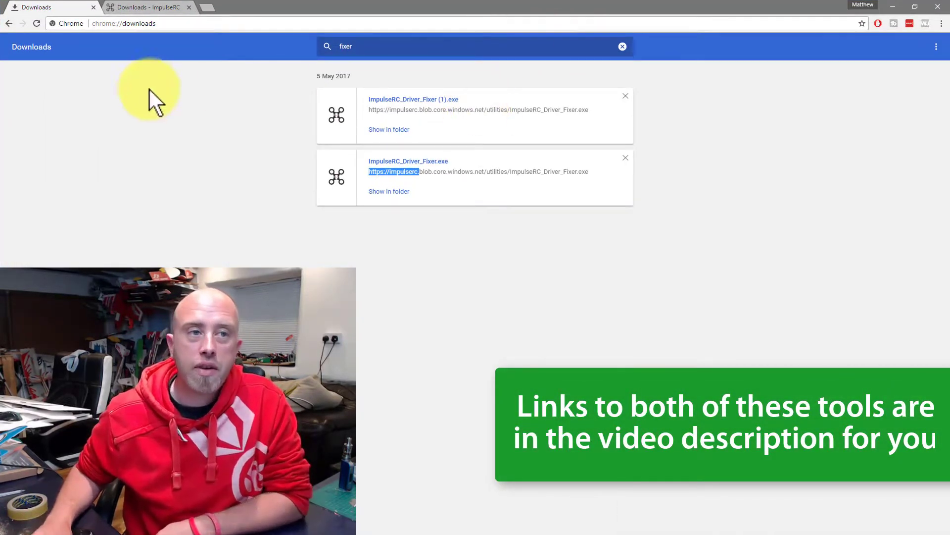
{"action": "left_click", "coordinate": [155, 8]}
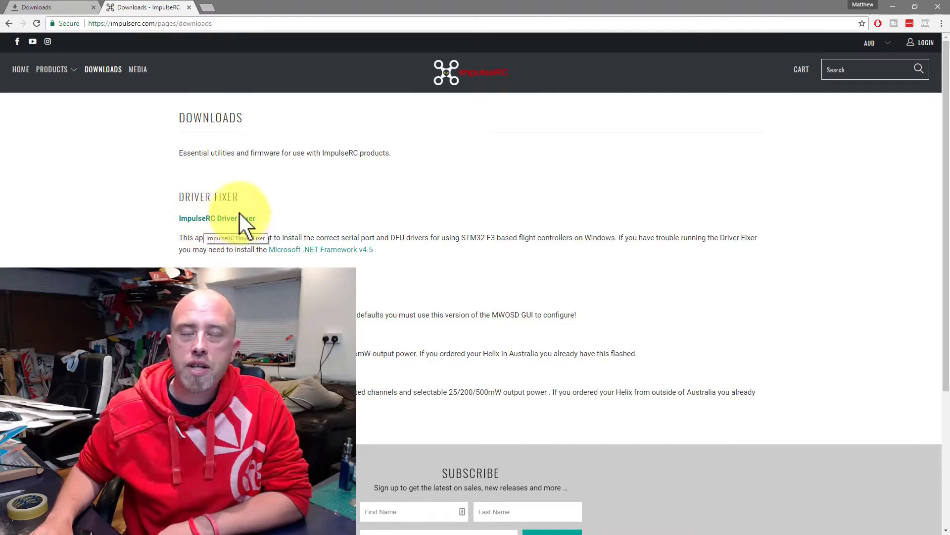
{"action": "left_click", "coordinate": [67, 8]}
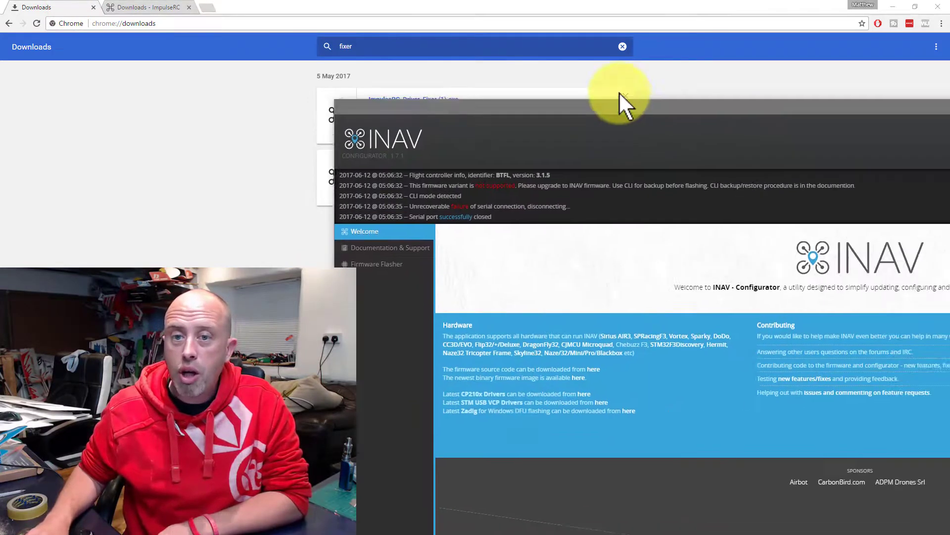
- Drag INAV Configurator back over Chrome so its Welcome page is showing
{"action": "left_click_drag", "start_coordinate": [626, 101], "coordinate": [361, 40]}
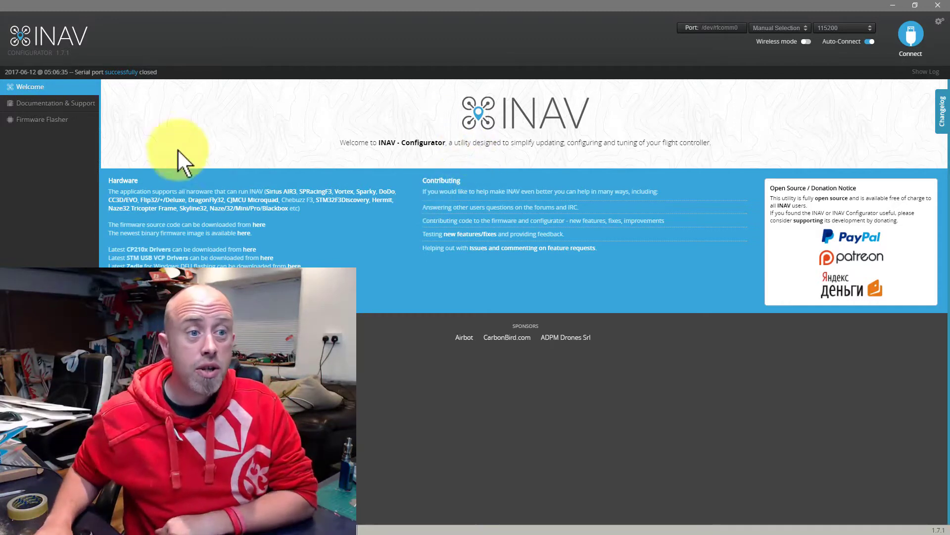
- In Firmware Flasher, set the target board to OMNIBUSF4PRO, replacing an initial OMNIBUSF4 pick
{"action": "left_click", "coordinate": [64, 119]}
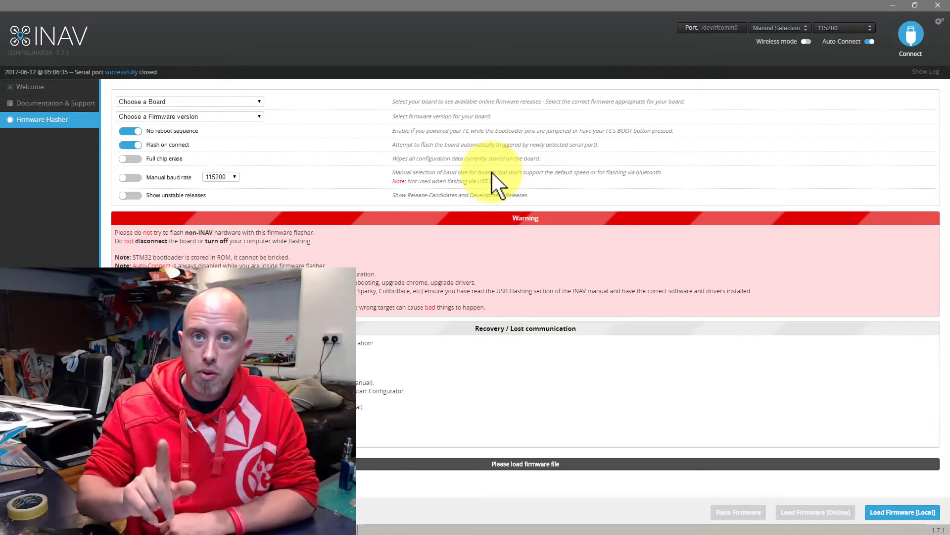
{"action": "left_click", "coordinate": [218, 106]}
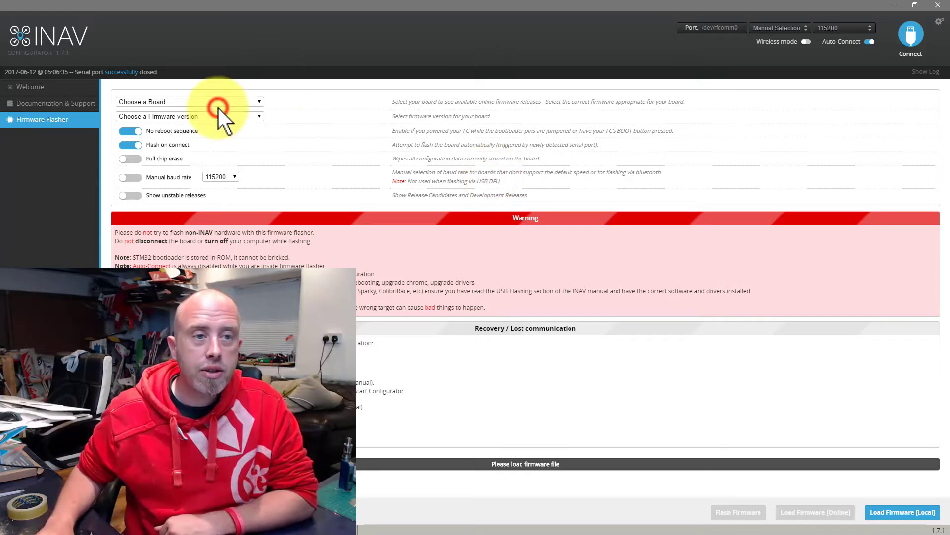
{"action": "left_click_drag", "start_coordinate": [259, 132], "coordinate": [258, 198]}
{"action": "left_click", "coordinate": [195, 181]}
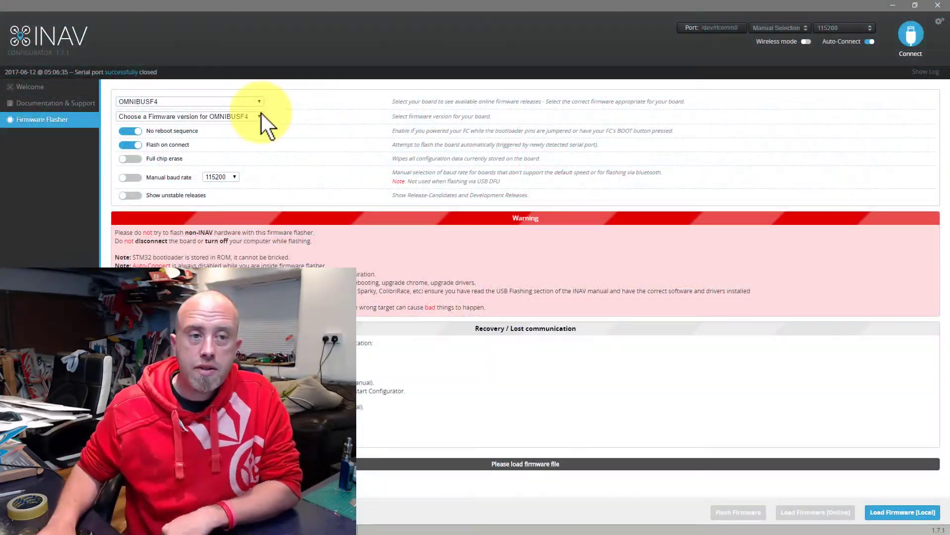
{"action": "left_click", "coordinate": [258, 102]}
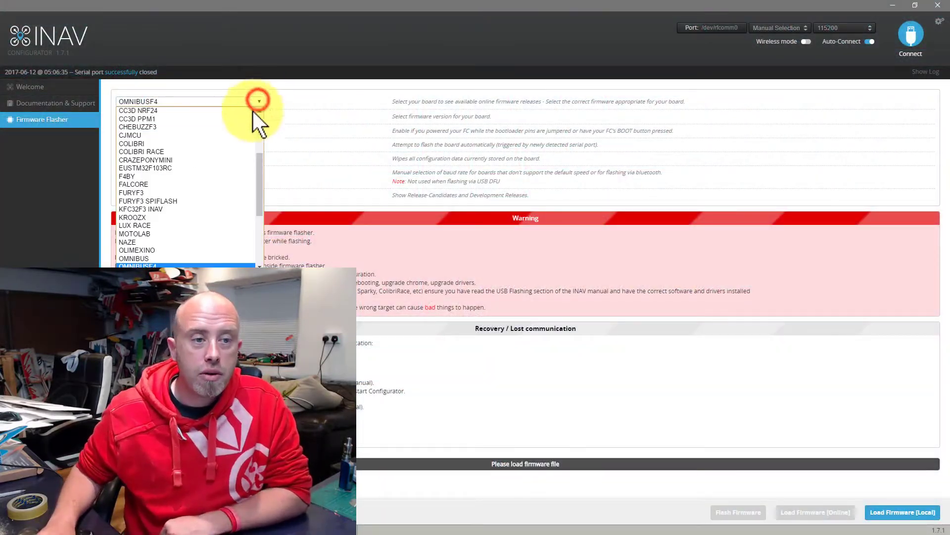
{"action": "scroll", "coordinate": [232, 245], "scroll_direction": "down", "scroll_amount": 1}
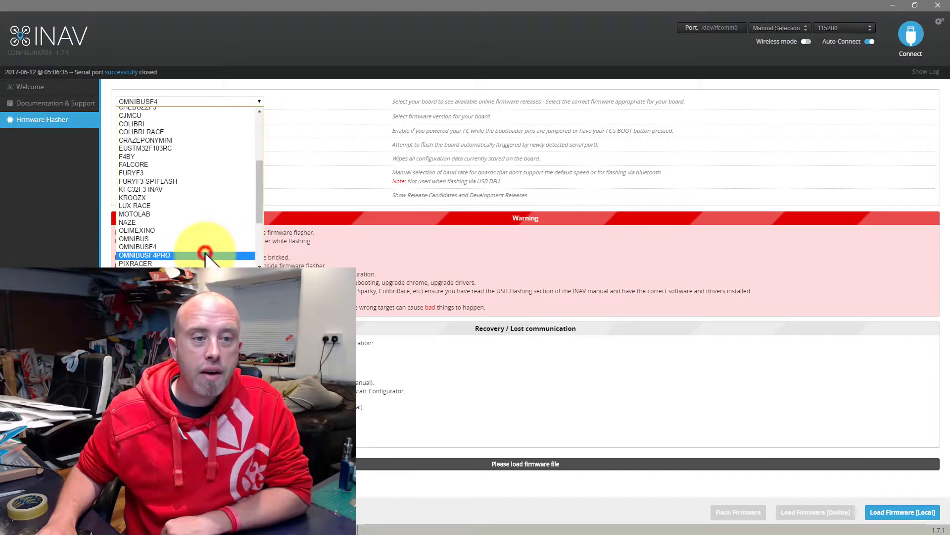
{"action": "left_click", "coordinate": [205, 254]}
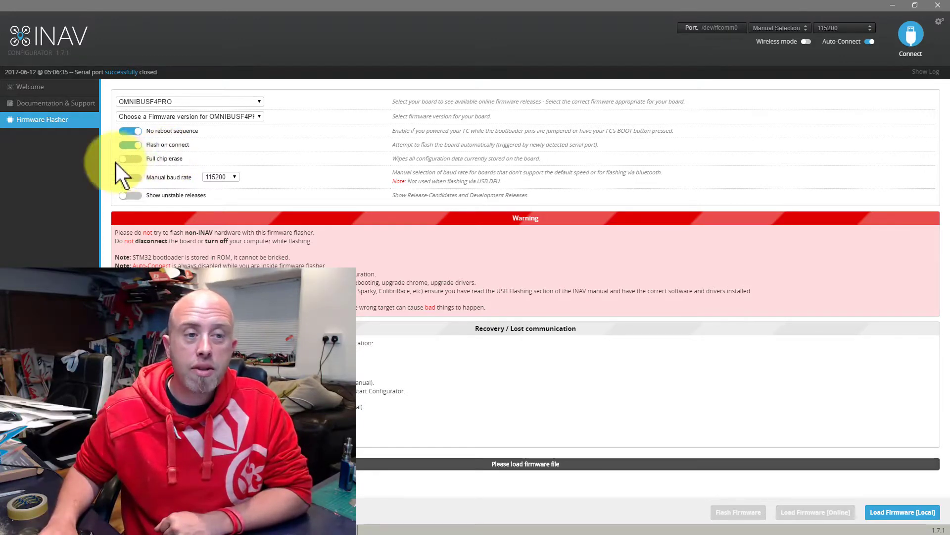
- Toggle Full chip erase and select firmware 1.7.1 - OMNIBUSF4PRO (stable, 2017-6-3)
{"action": "left_click", "coordinate": [131, 160]}
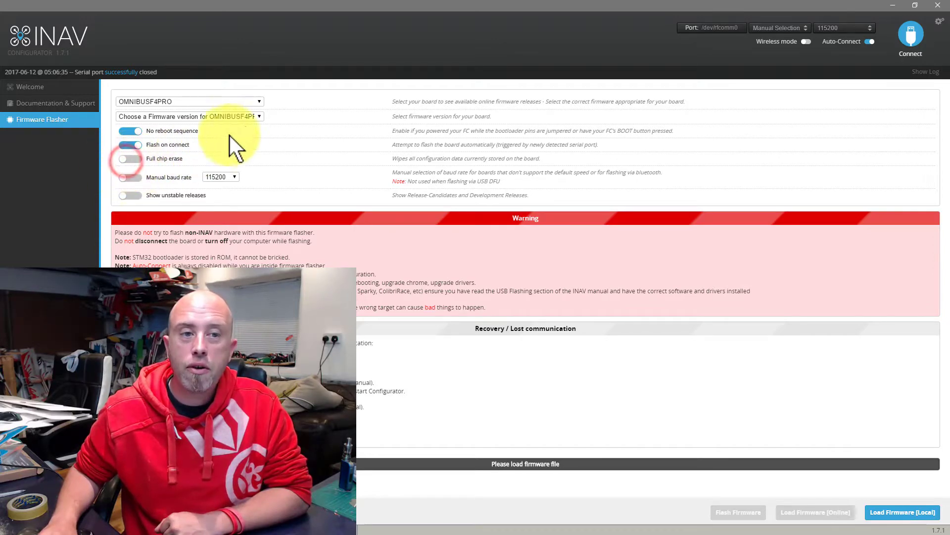
{"action": "left_click", "coordinate": [255, 116]}
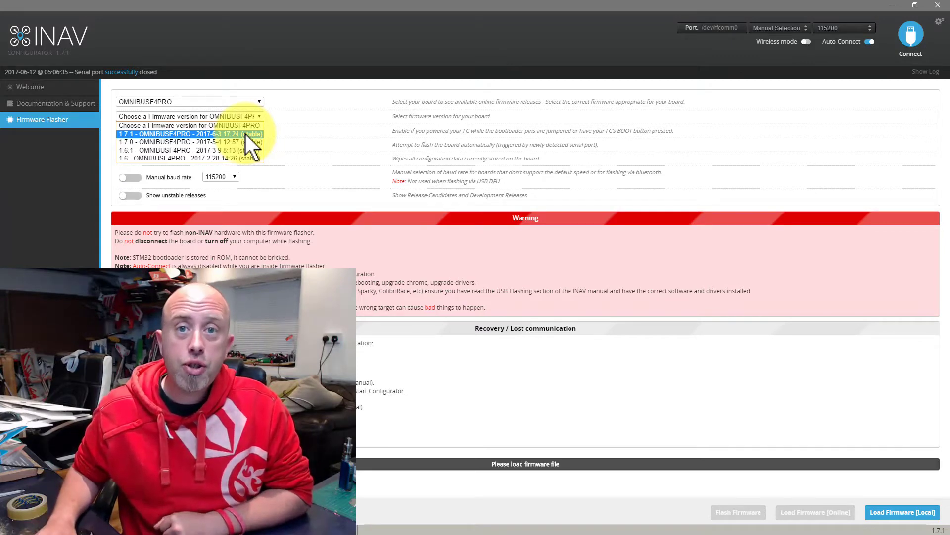
{"action": "left_click", "coordinate": [244, 133]}
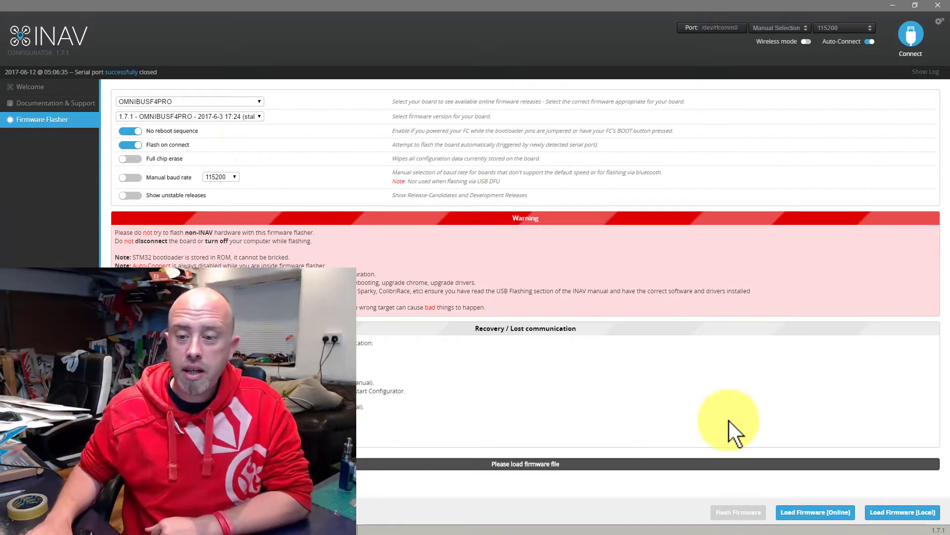
- Load the 1.7.1 firmware online (204438 bytes), then move the configurator aside to reveal Chrome
{"action": "left_click", "coordinate": [821, 513]}
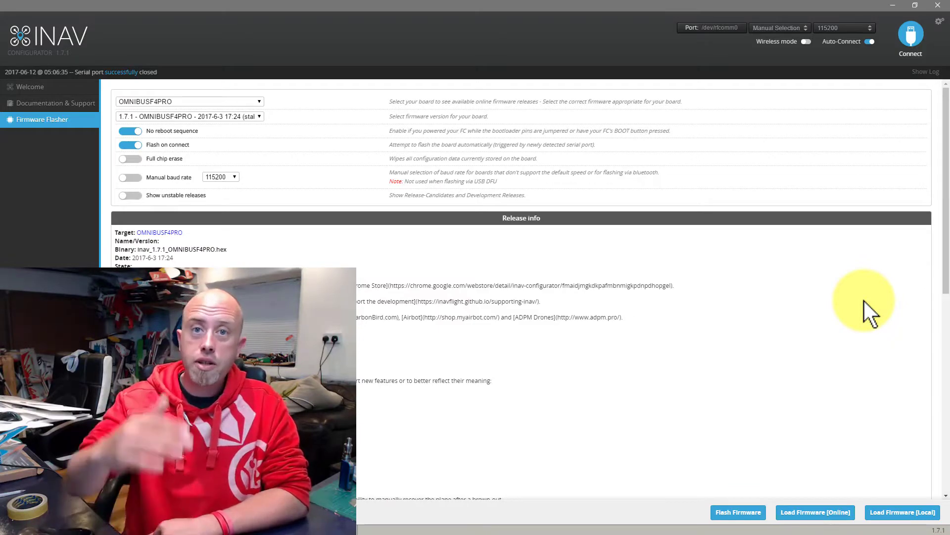
{"action": "left_click", "coordinate": [947, 108]}
{"action": "left_click", "coordinate": [944, 271]}
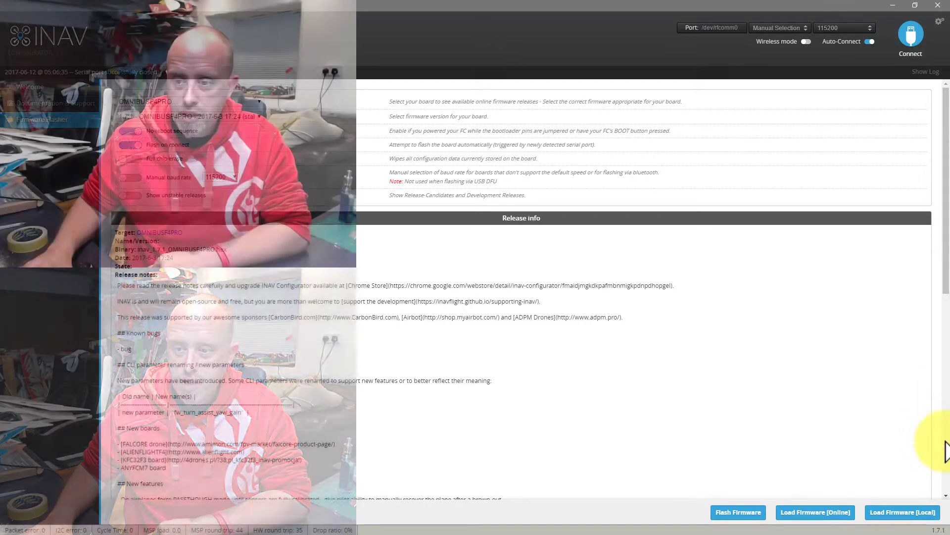
{"action": "left_click", "coordinate": [944, 441]}
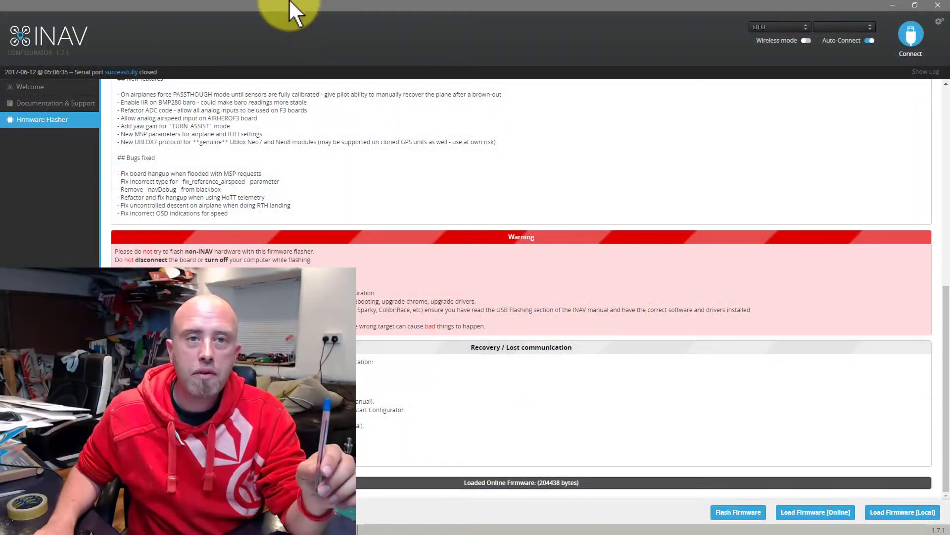
{"action": "left_click_drag", "start_coordinate": [282, 10], "coordinate": [553, 79]}
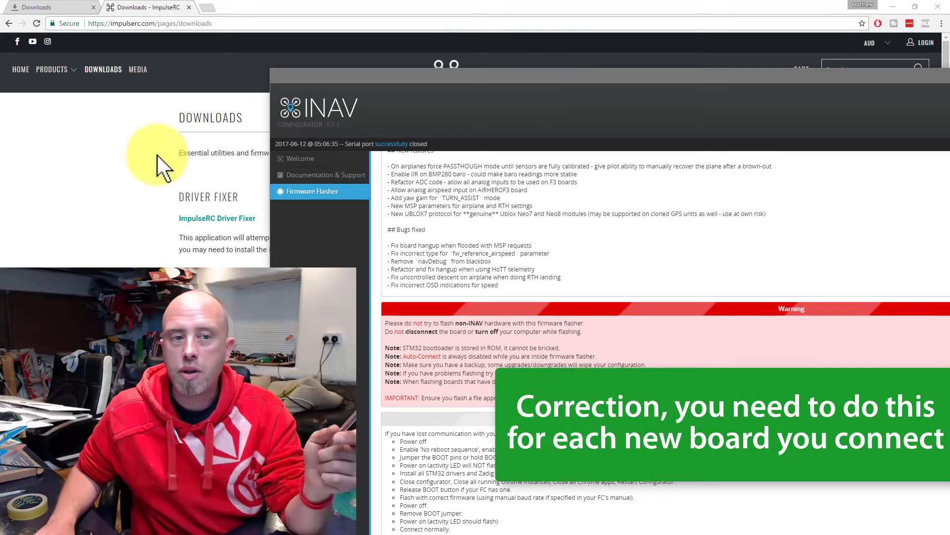
- From Chrome's downloads page, run the downloaded ImpulseRC Driver Fixer
{"action": "left_click", "coordinate": [131, 164]}
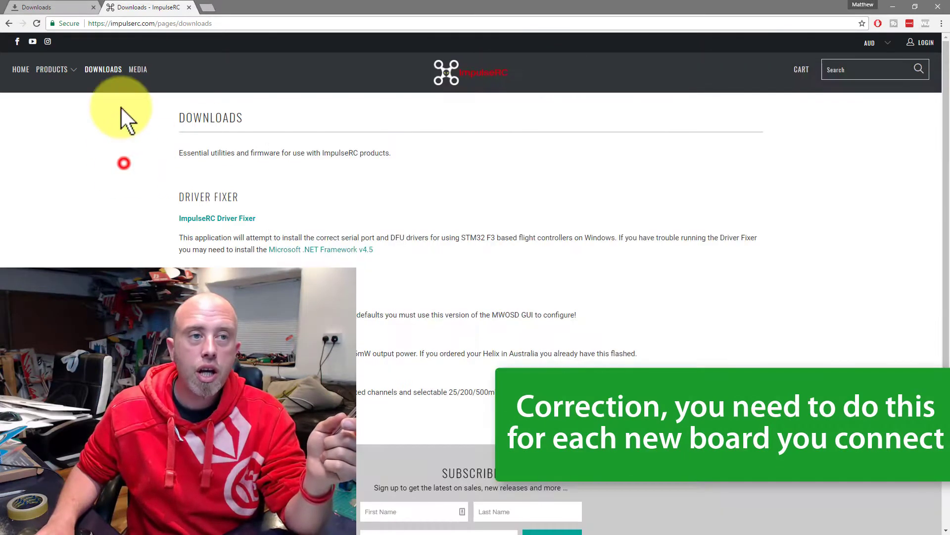
{"action": "left_click", "coordinate": [64, 9]}
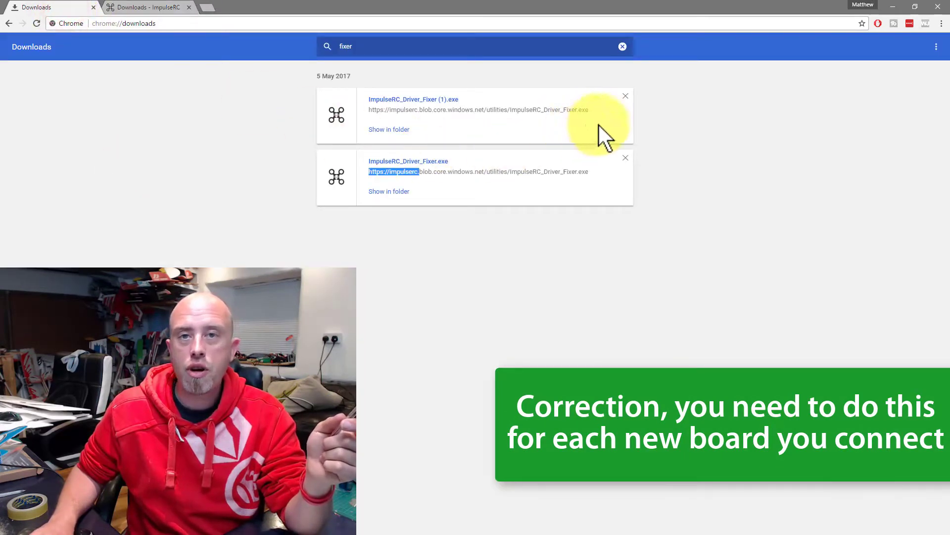
{"action": "left_click", "coordinate": [718, 125]}
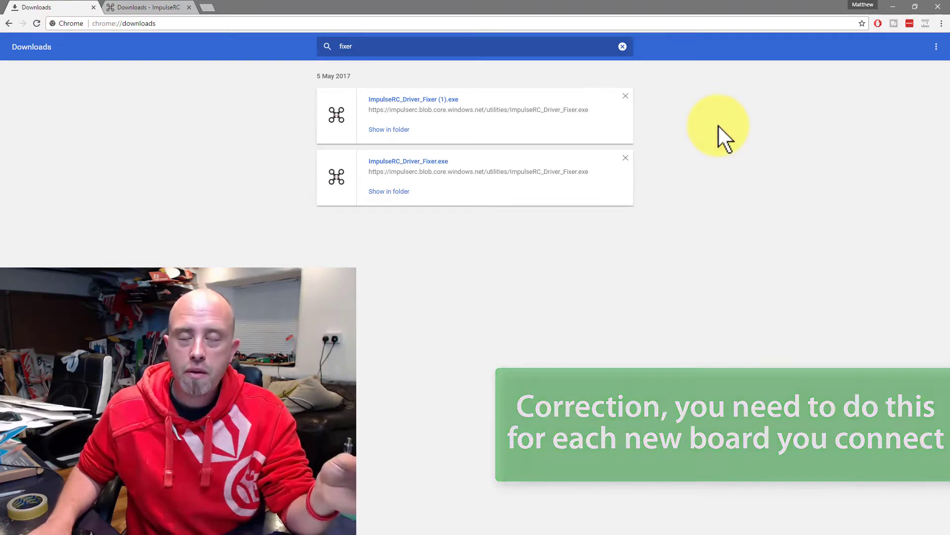
{"action": "left_click", "coordinate": [401, 99]}
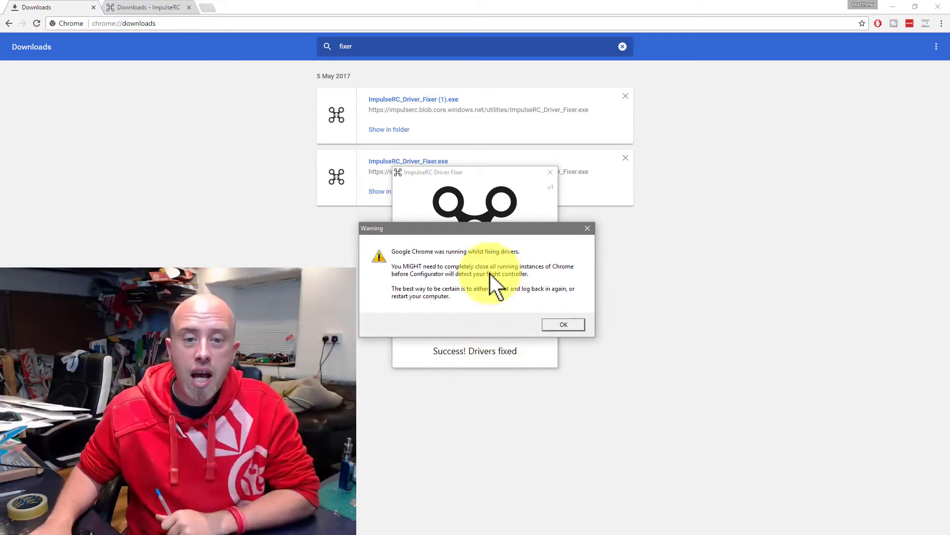
- Dismiss the Chrome-running warning with OK after 'Success! Drivers fixed' appears
{"action": "left_click", "coordinate": [565, 324]}
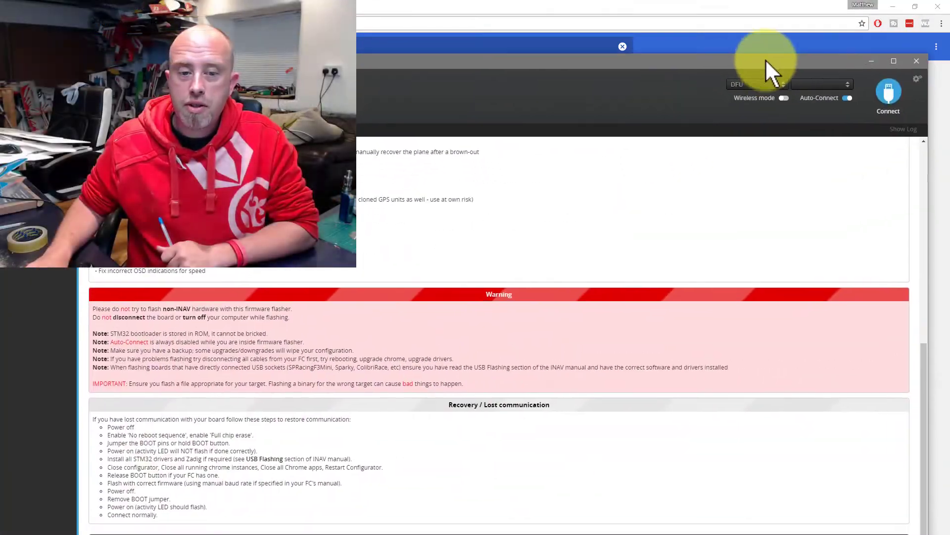
- Try Flash Firmware, which fails with no bootloader response, then connect to the flight controller
{"action": "left_click", "coordinate": [765, 59]}
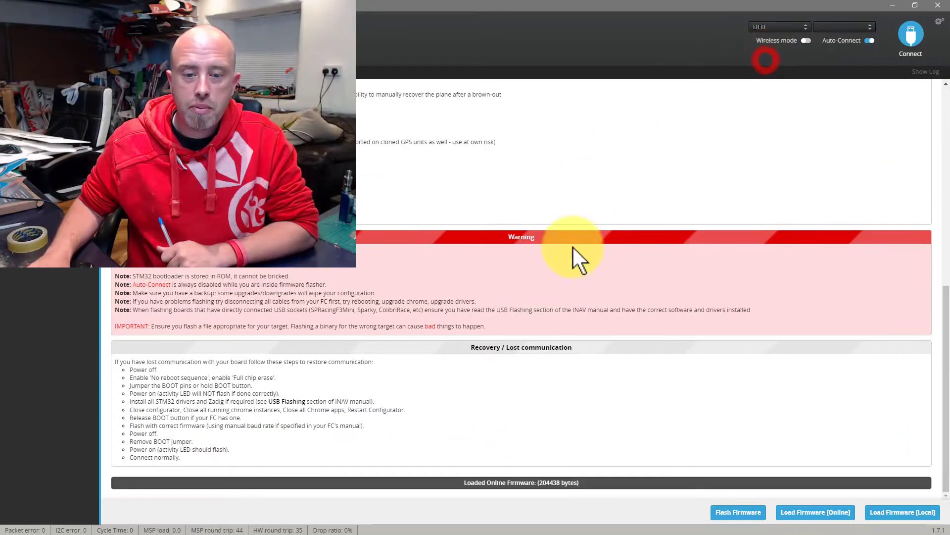
{"action": "left_click", "coordinate": [728, 515]}
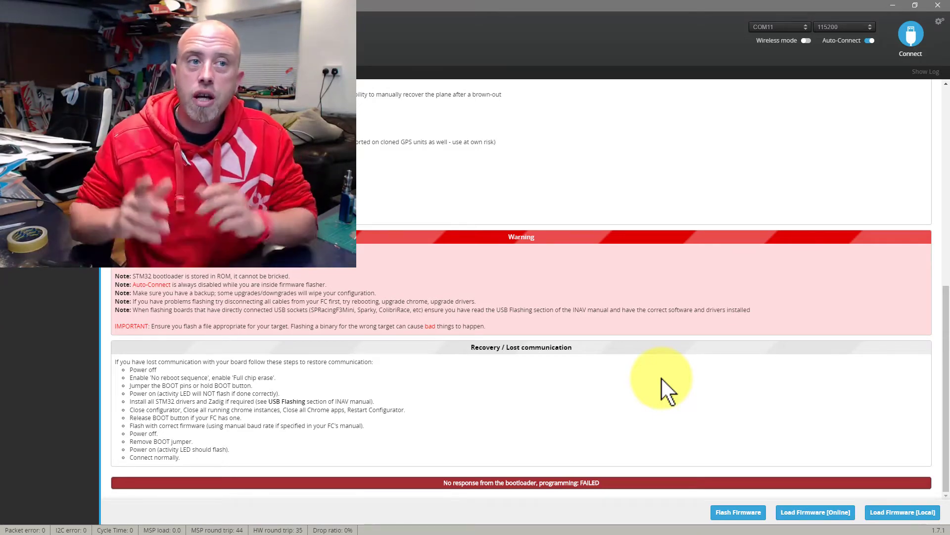
{"action": "left_click", "coordinate": [914, 37]}
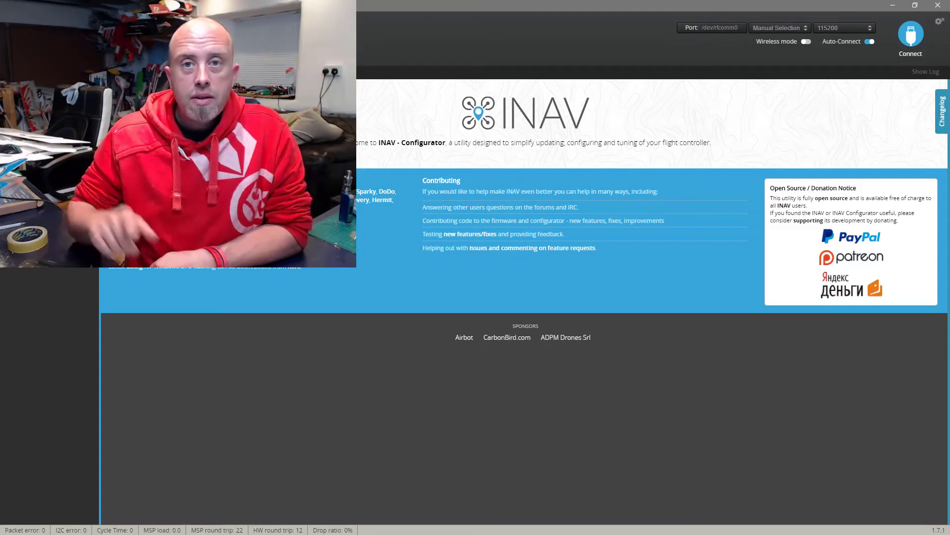
- Reopen Firmware Flasher and choose board OMNIBUSF4PRO with firmware 1.7.1 (stable)
{"action": "left_click", "coordinate": [64, 118]}
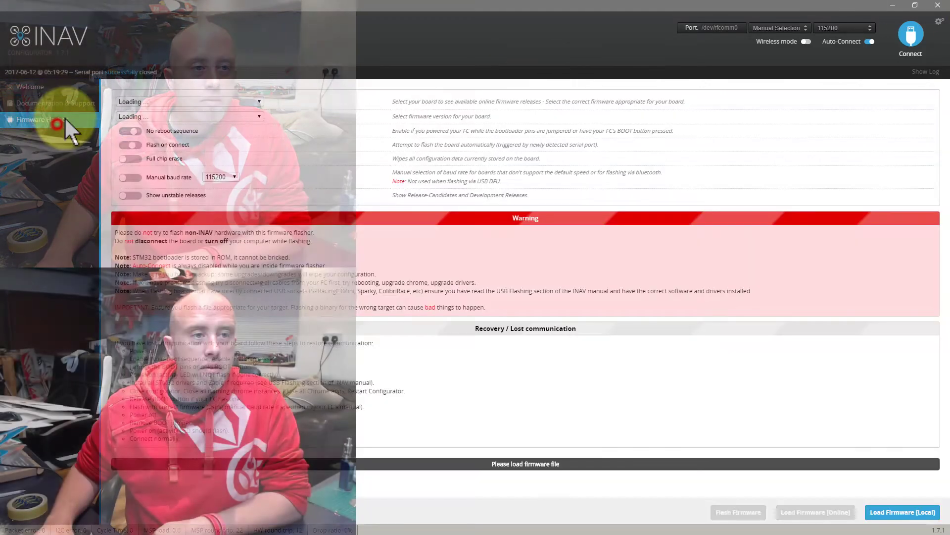
{"action": "left_click", "coordinate": [234, 102]}
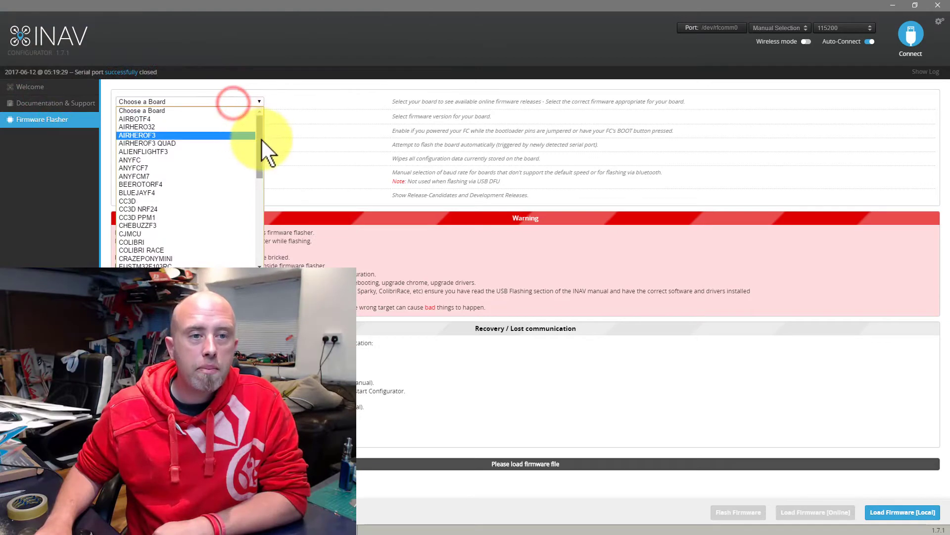
{"action": "left_click_drag", "start_coordinate": [261, 139], "coordinate": [261, 206]}
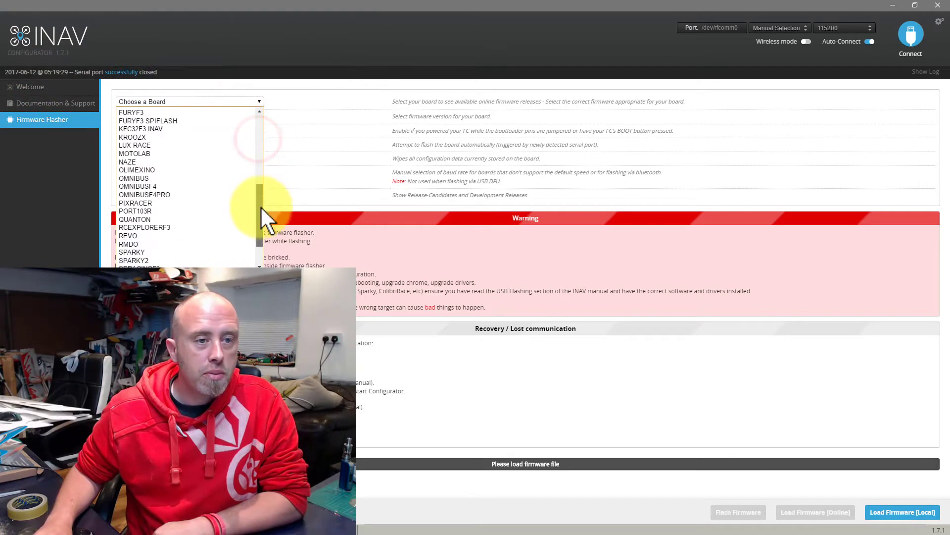
{"action": "left_click", "coordinate": [167, 196]}
{"action": "left_click", "coordinate": [238, 114]}
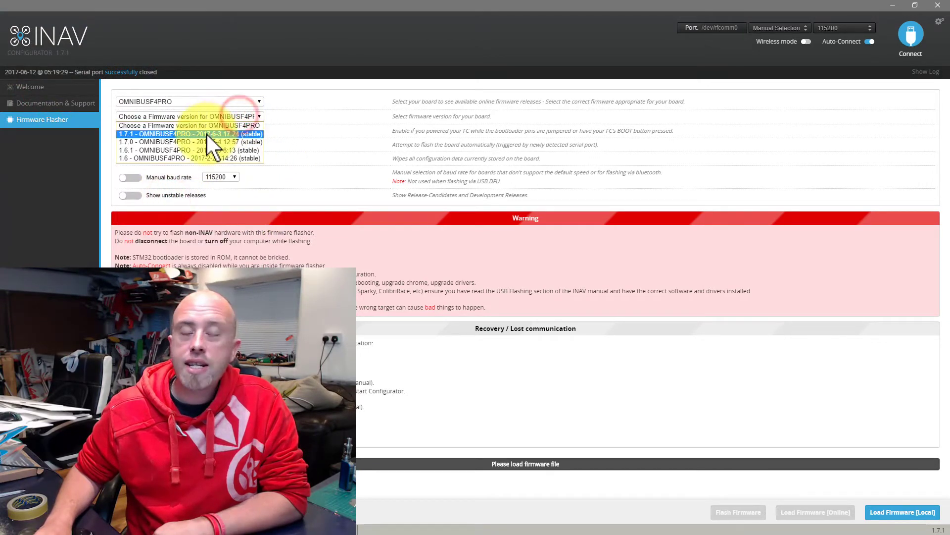
{"action": "left_click", "coordinate": [206, 133]}
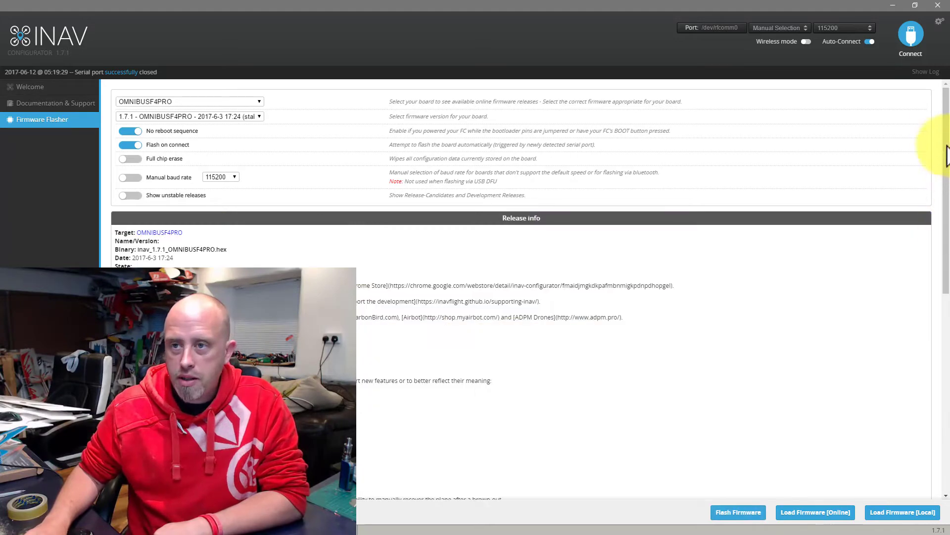
- Scroll down the Firmware Flasher page to the Flash Firmware button
{"action": "left_click_drag", "start_coordinate": [945, 111], "coordinate": [944, 403]}
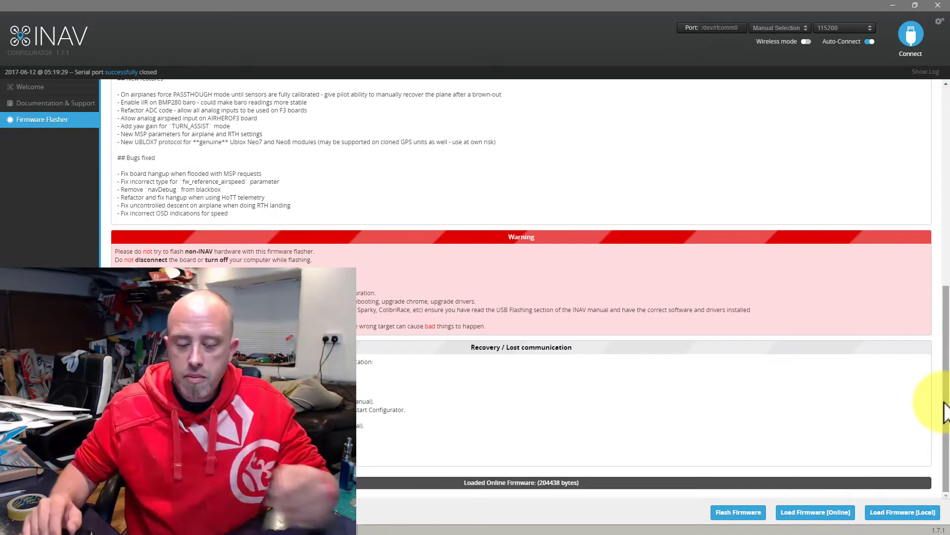